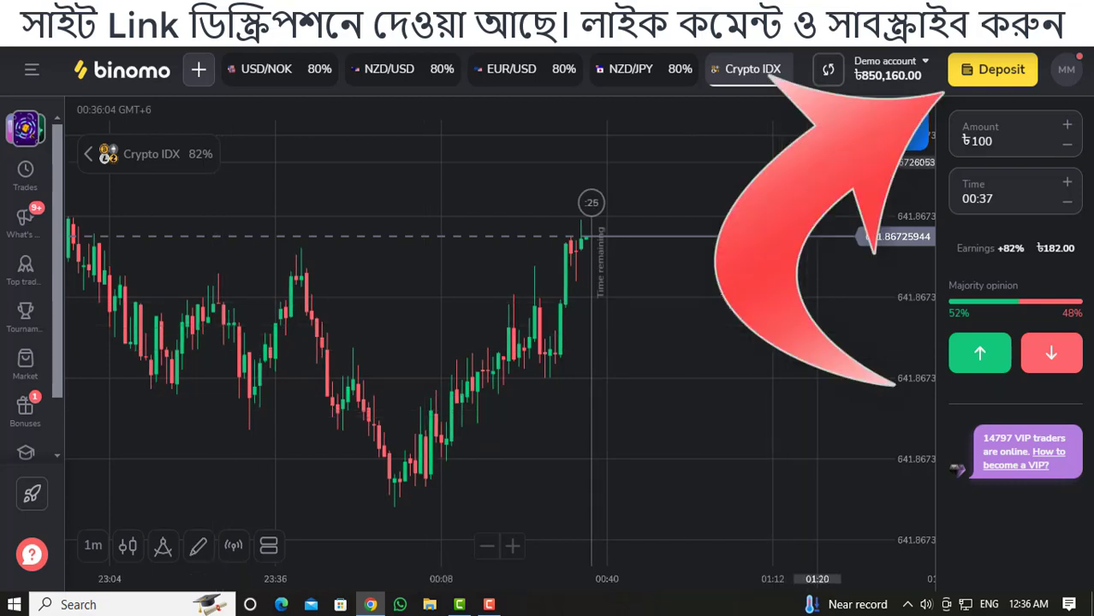
Start a new deposit from the account menu and pick bKash as the payment method
click(920, 76)
click(909, 169)
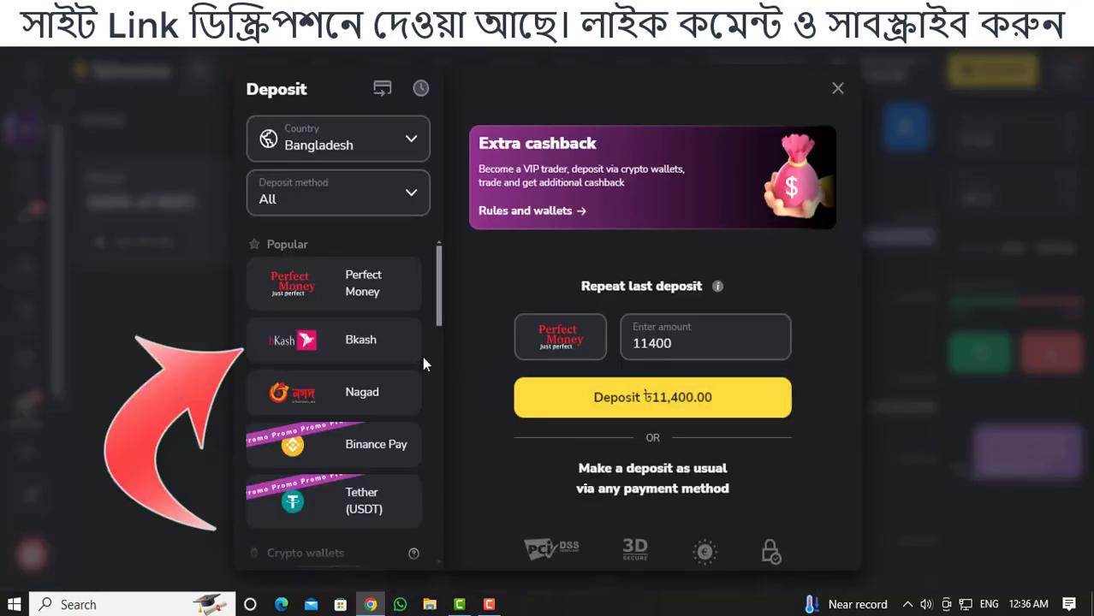
click(322, 342)
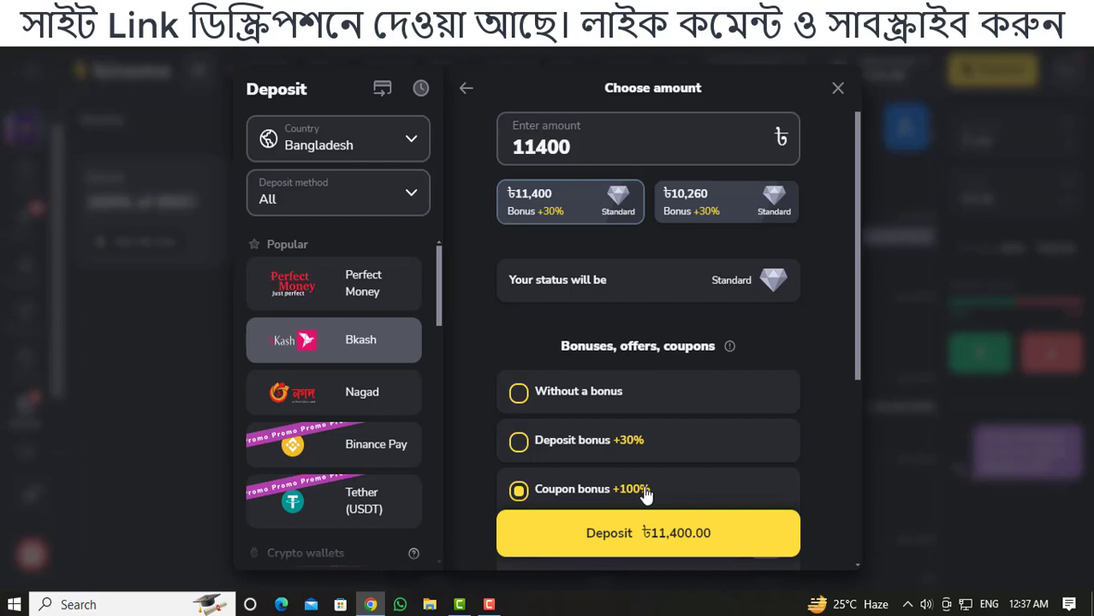
Change the bKash deposit amount from 11400 ৳ to 1000 ৳
click(582, 144)
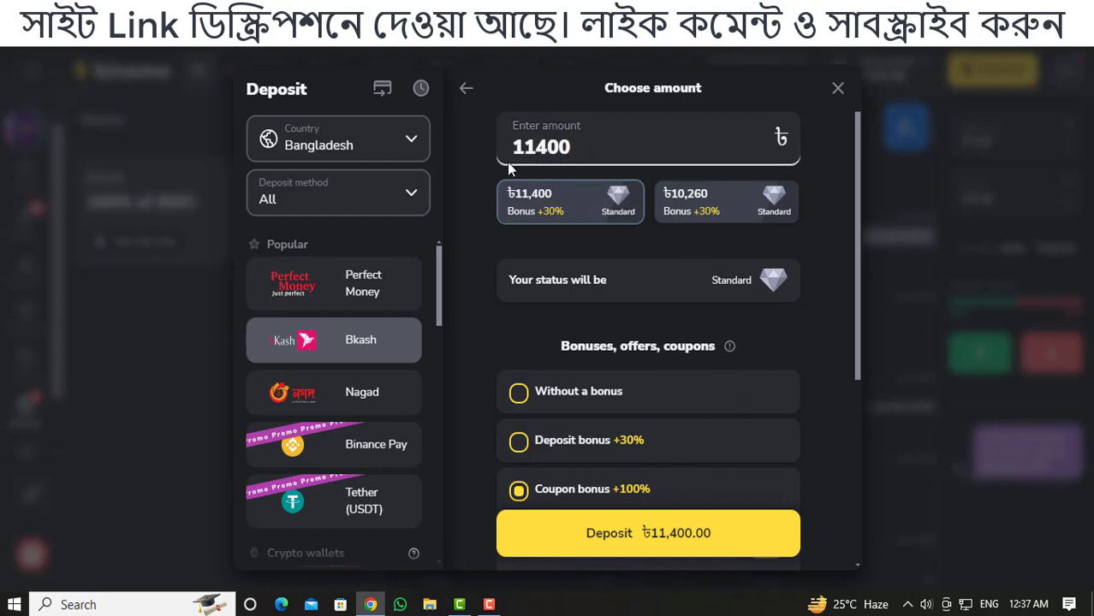
key(BackSpace)
key(BackSpace)
key(BackSpace)
key(BackSpace)
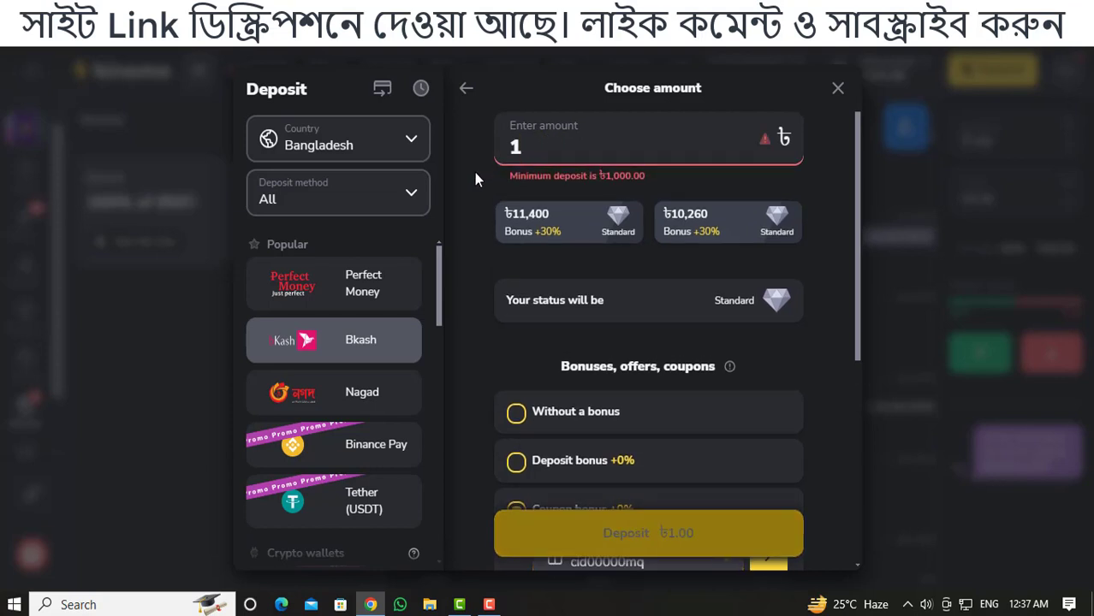
text(00)
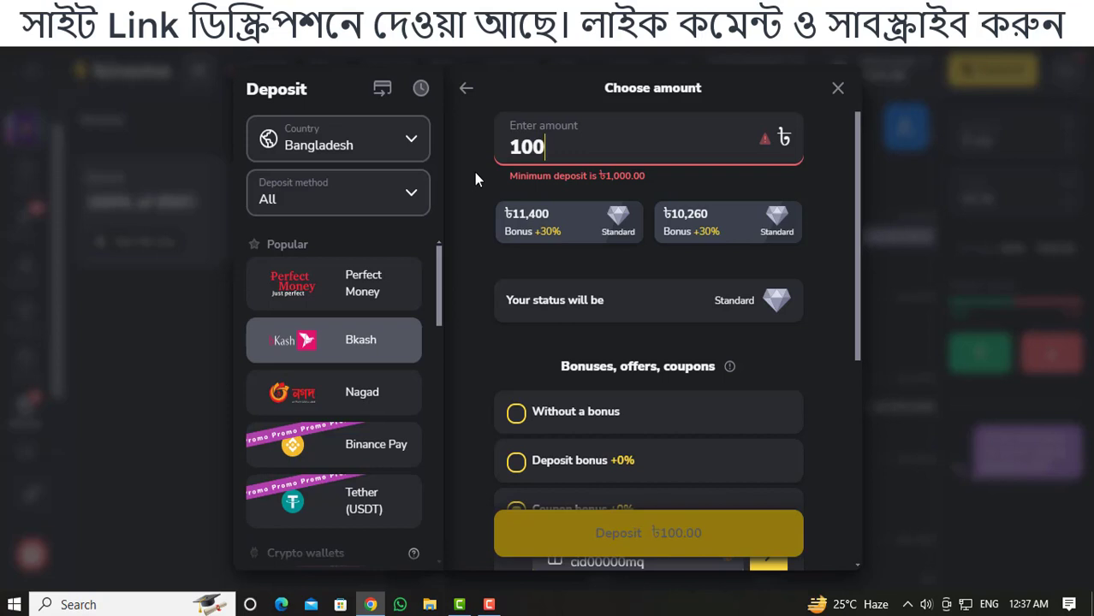
text(0)
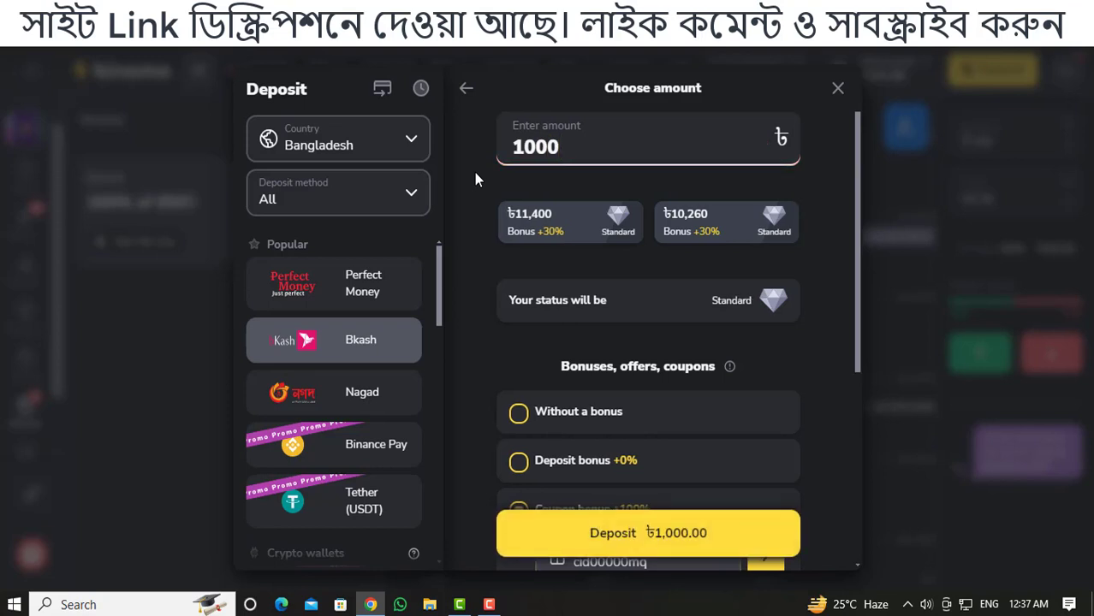
scroll(732, 368, down, 1)
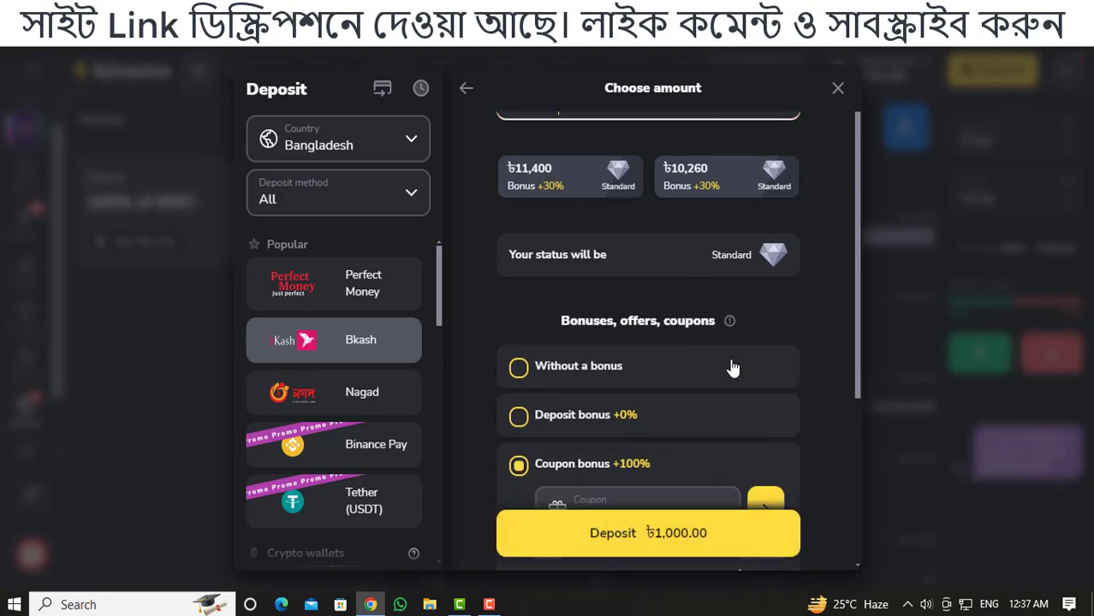
scroll(817, 415, down, 3)
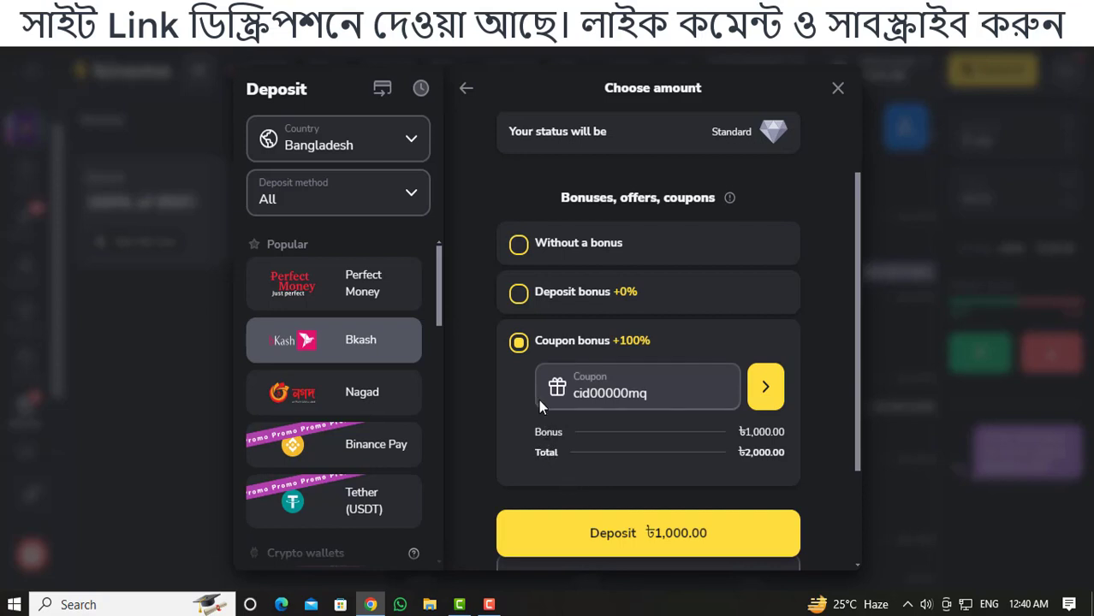
Select 'Without a bonus' and enter the bKash wallet number
click(518, 247)
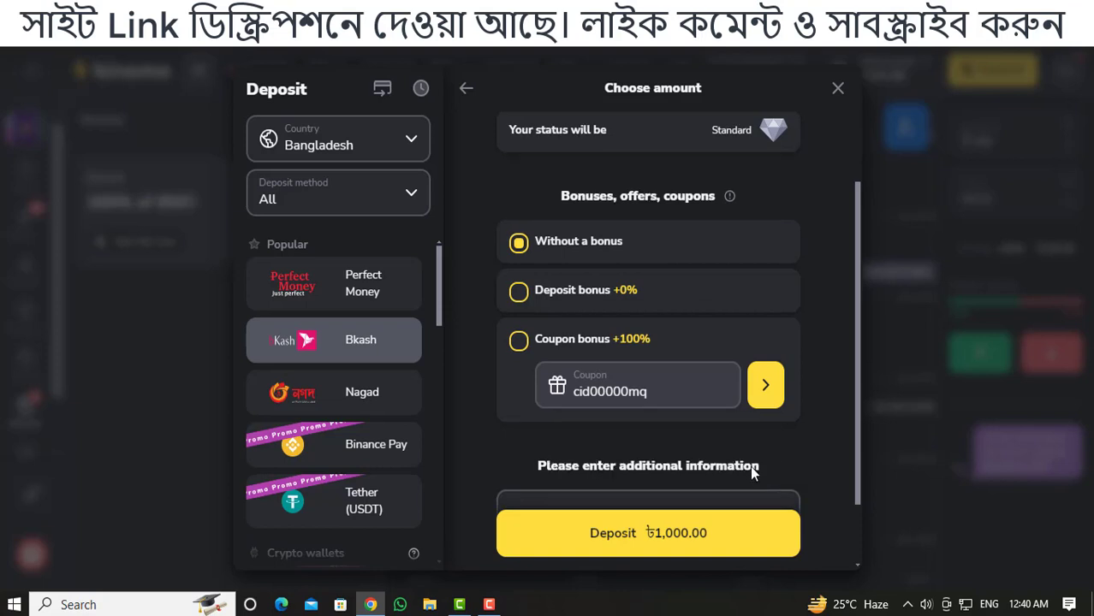
scroll(750, 462, down, 1)
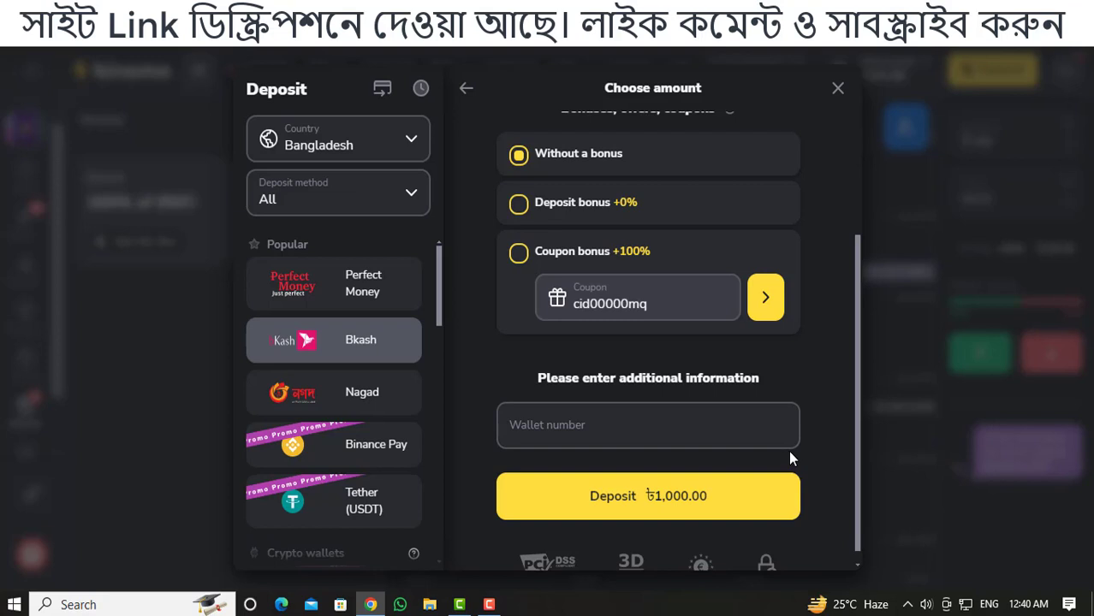
click(626, 419)
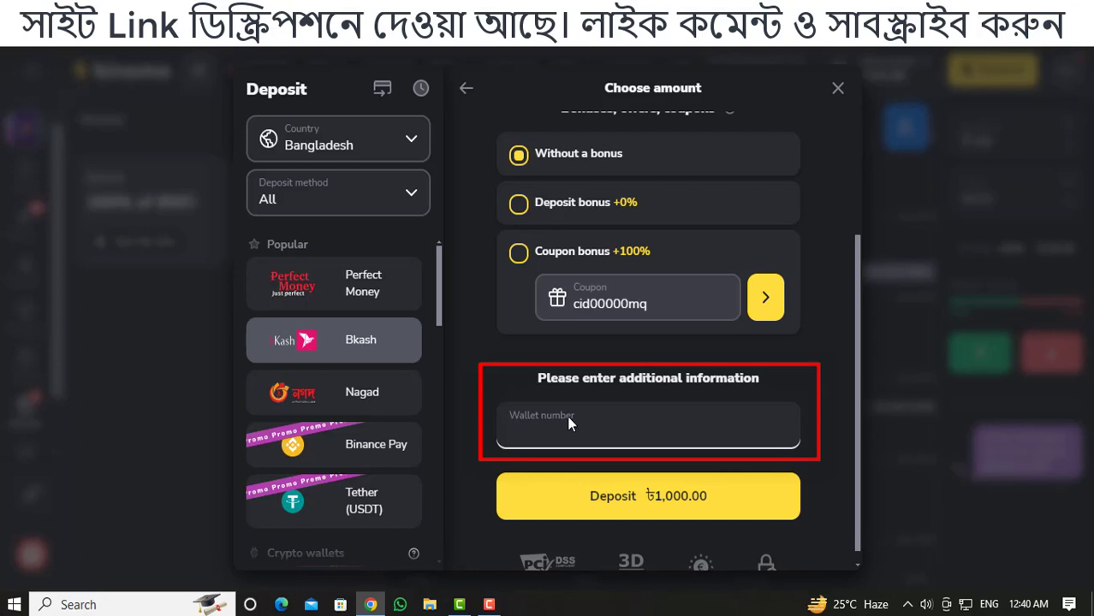
text(0194)
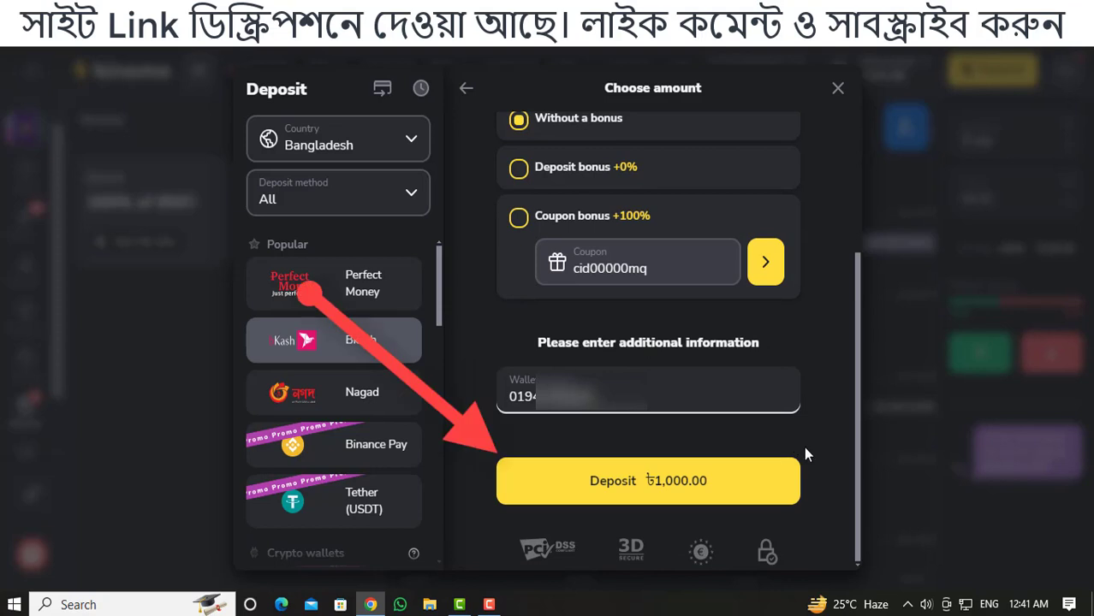
Submit the ৳1,000.00 deposit and confirm the bKash account number on the payment page
click(663, 484)
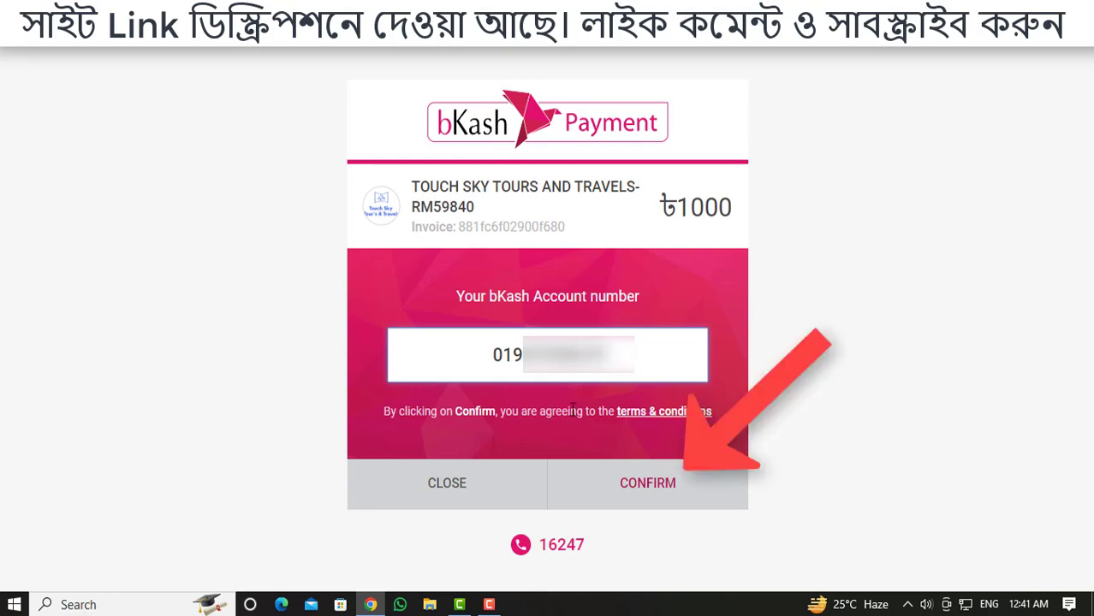
click(641, 489)
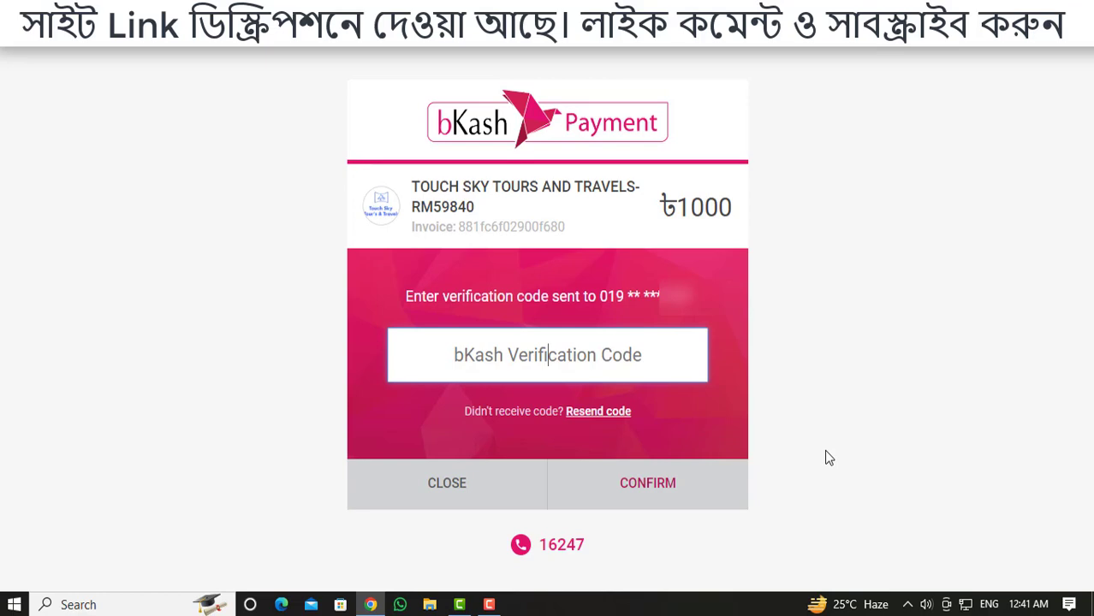
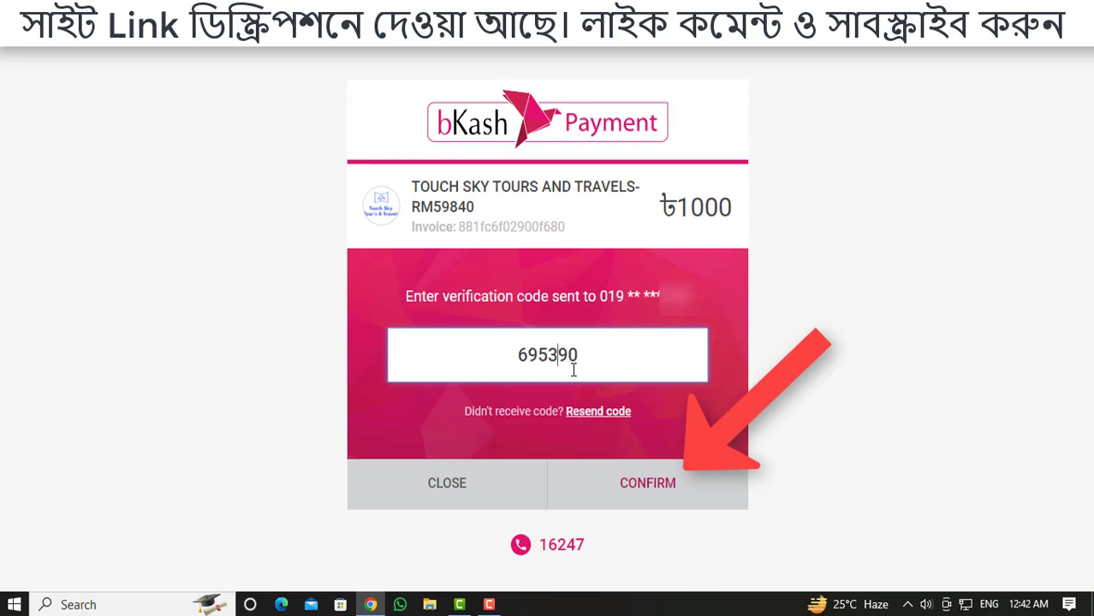
Confirm the verification code, then authorize the ৳1,000 payment with the bKash PIN
click(655, 488)
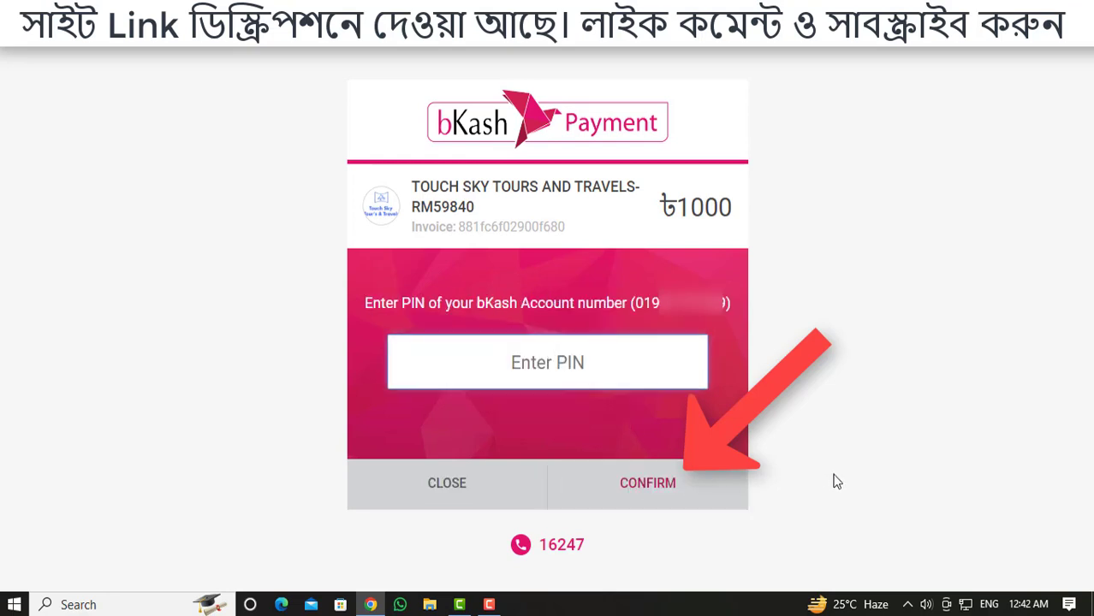
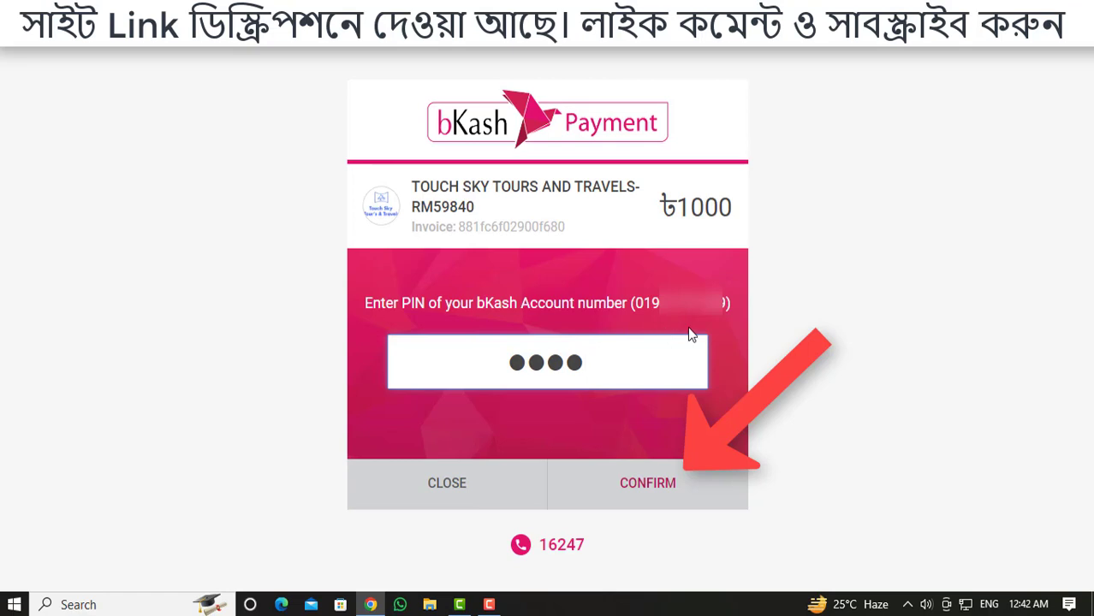
click(662, 489)
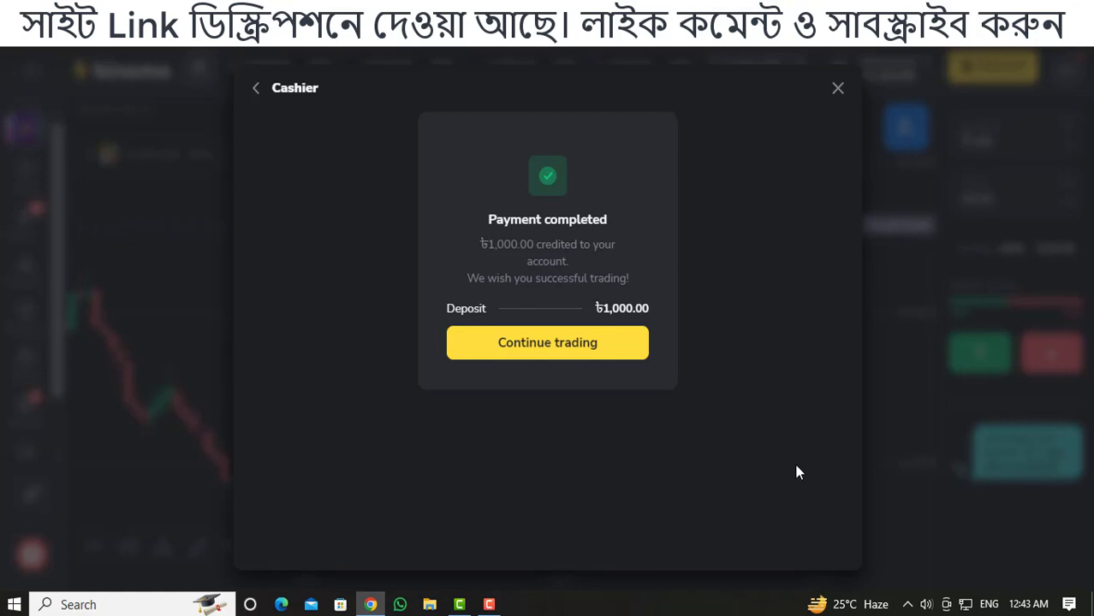
Choose Continue trading in the Payment completed dialog to return to the Crypto IDX chart
click(539, 344)
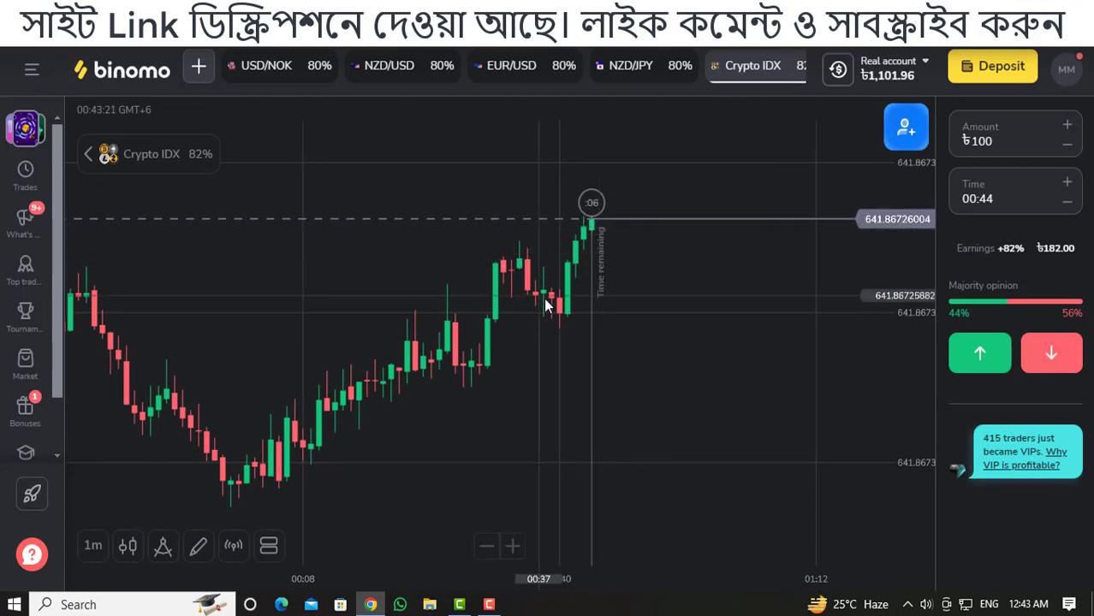
scroll(727, 389, down, 3)
scroll(717, 400, down, 2)
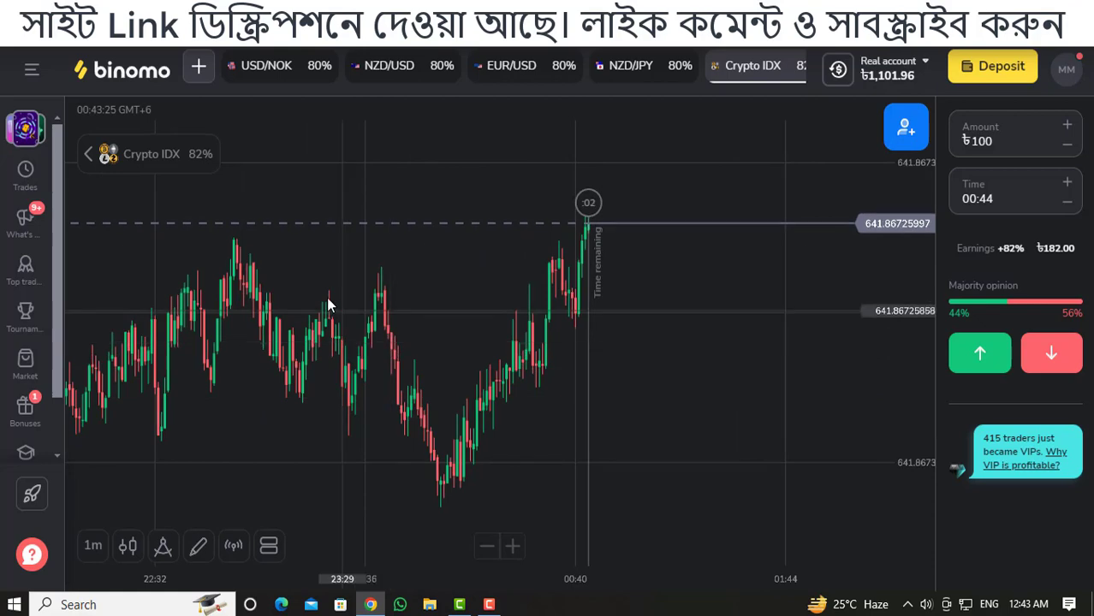
drag(437, 306, 444, 361)
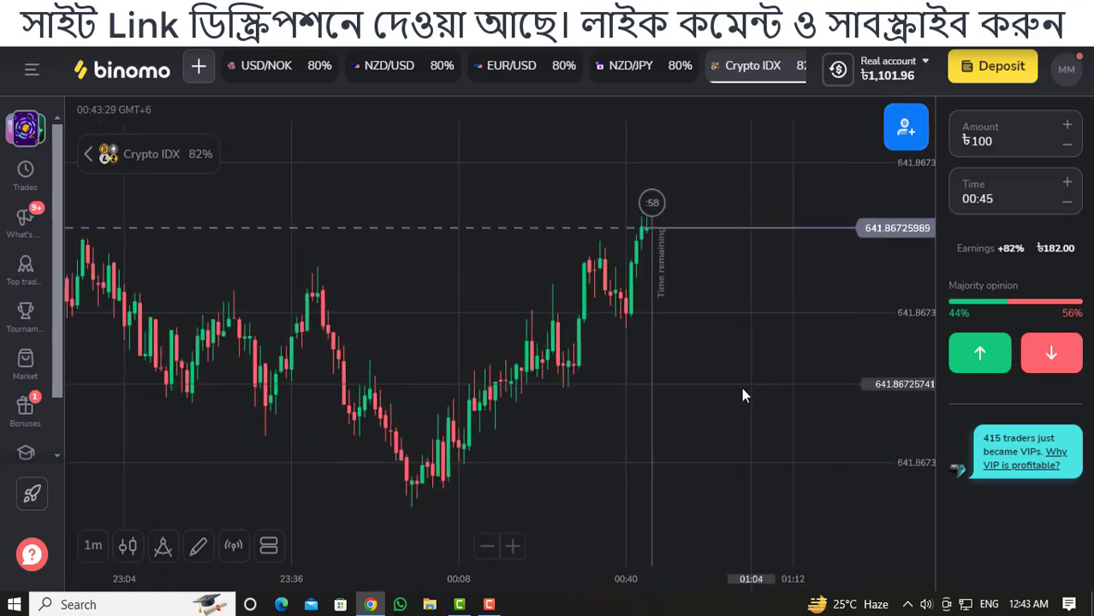
scroll(745, 391, up, 2)
click(978, 362)
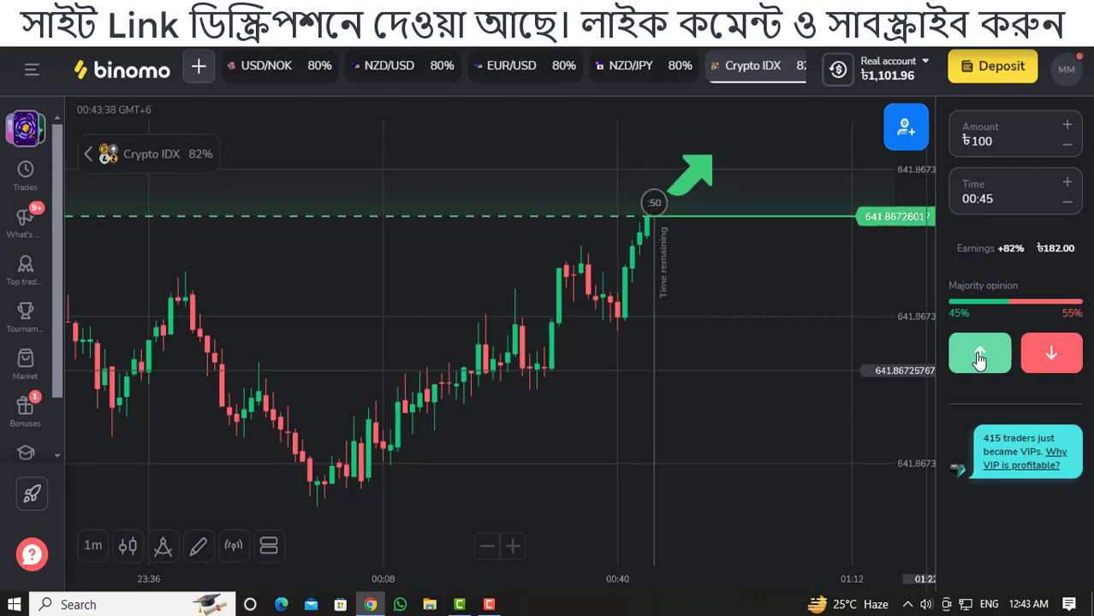
scroll(729, 364, down, 5)
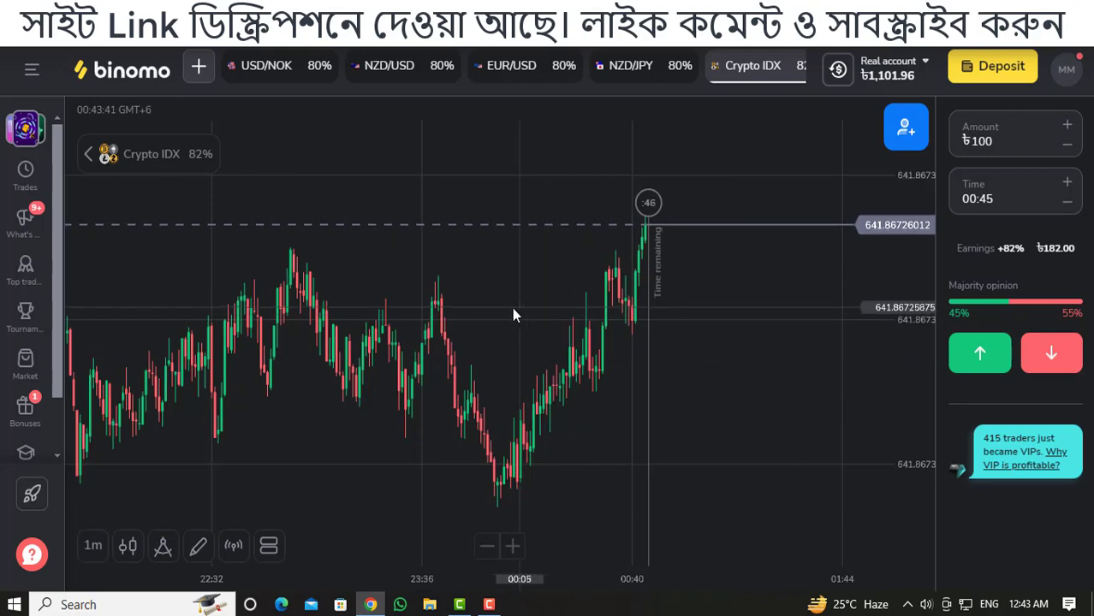
mouse_move(512, 308)
mouse_down()
mouse_move(710, 315)
mouse_move(518, 320)
mouse_up()
scroll(703, 350, up, 2)
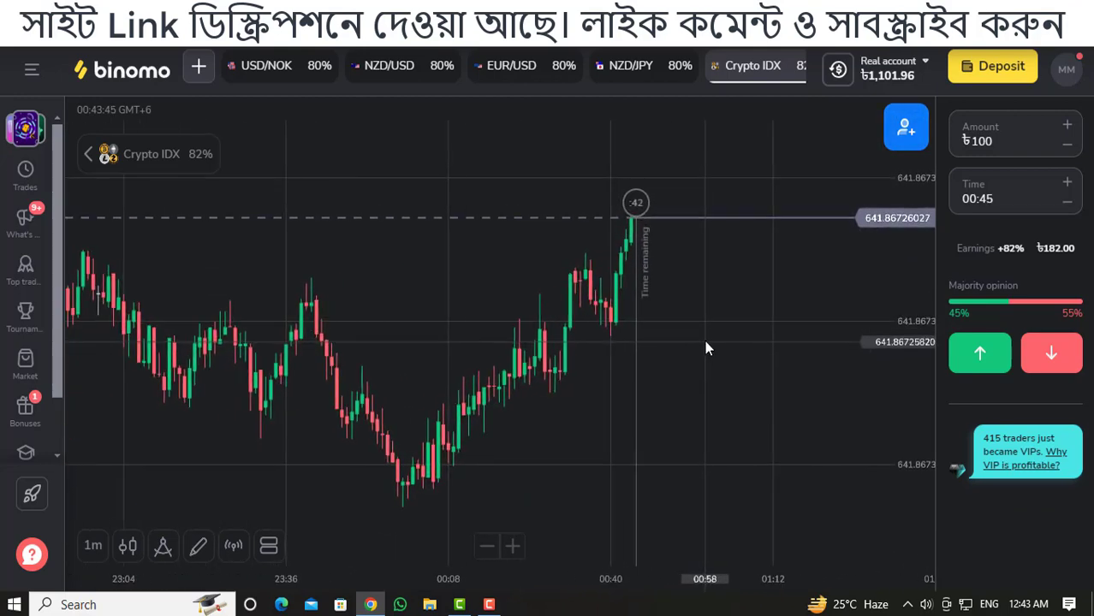